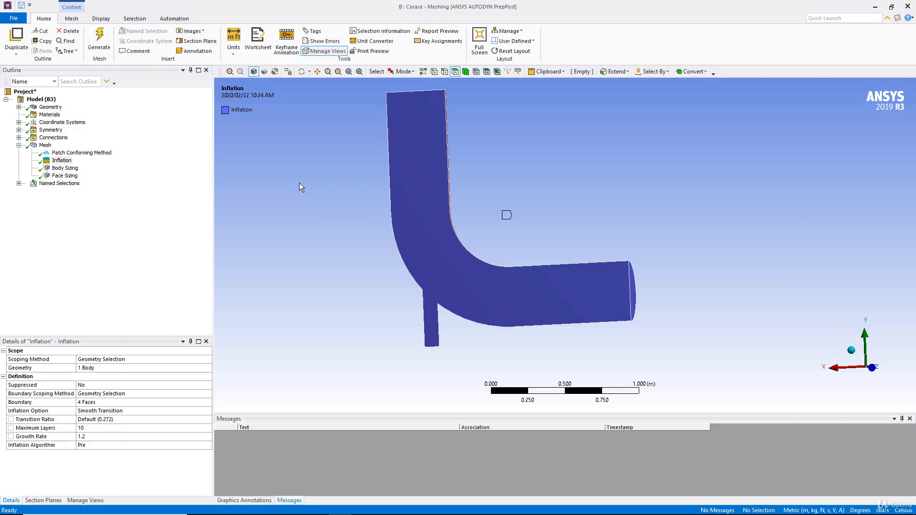
# Examine the mesh and its inflation layers around the inner bend and side-inlet junction, and check the node count
pyautogui.click(45, 145)
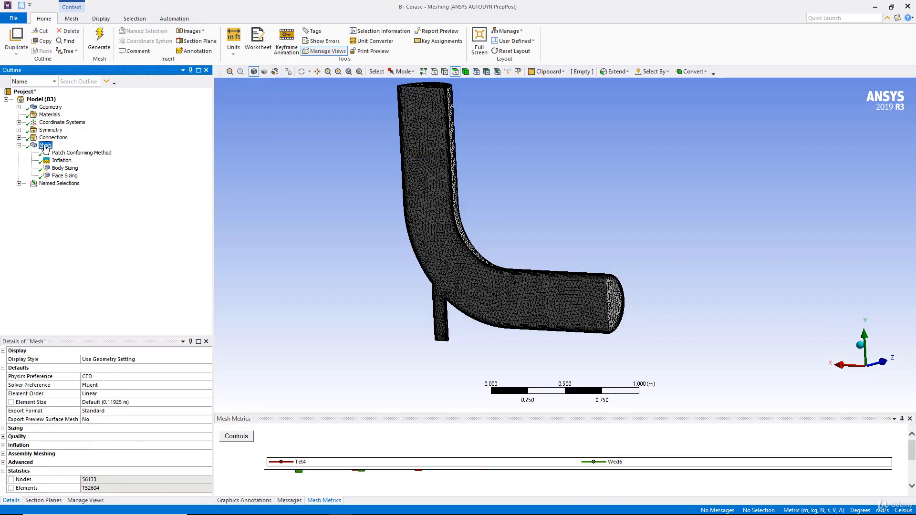
pyautogui.moveTo(267, 213); pyautogui.dragTo(368, 215, button='middle')
pyautogui.scroll(5, 370, 221)
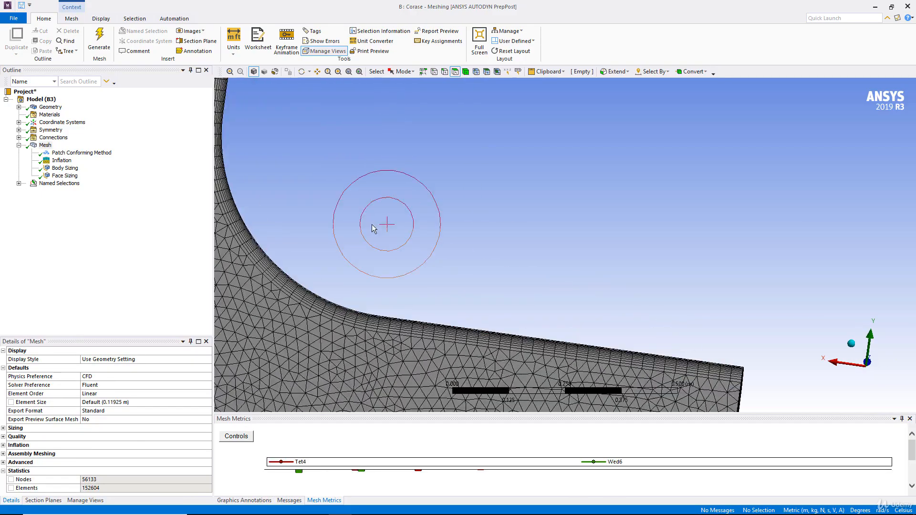
pyautogui.scroll(-4, 644, 205)
pyautogui.scroll(-2, 634, 204)
pyautogui.scroll(7, 637, 210)
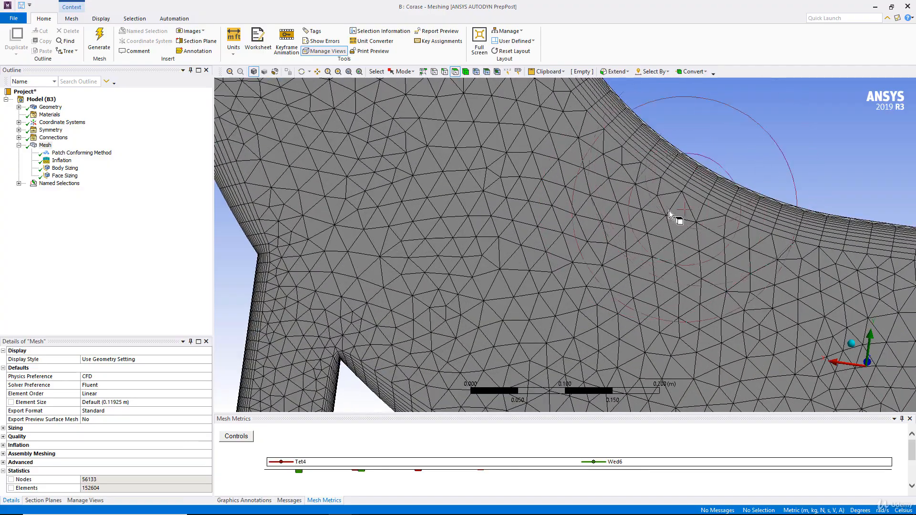
pyautogui.scroll(3, 669, 210)
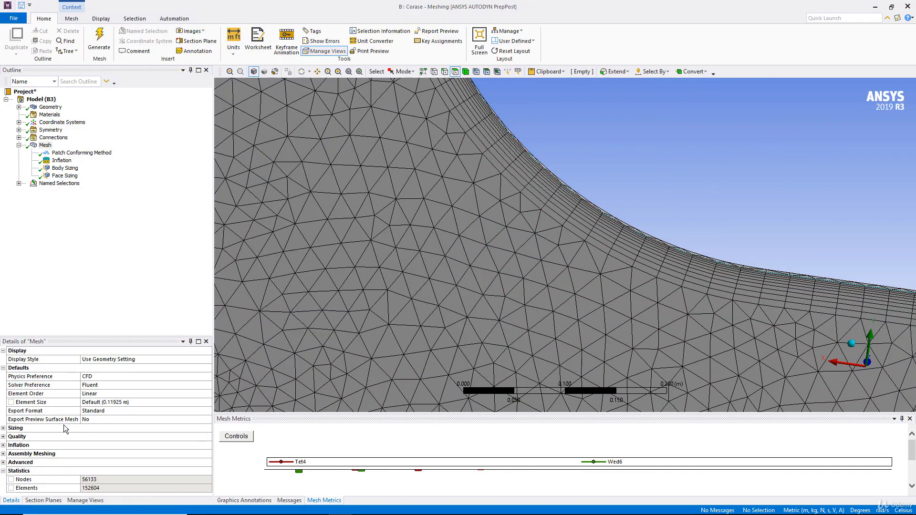
pyautogui.click(99, 479)
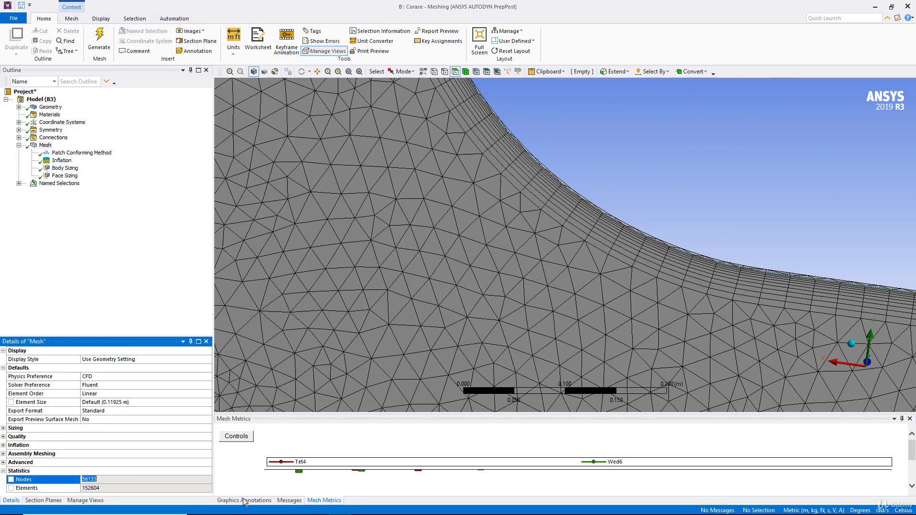
# Consult the mesh parameter table on the PowerPoint Mesh Generation slide, exit the slide show, and return to Meshing
pyautogui.click(222, 510)
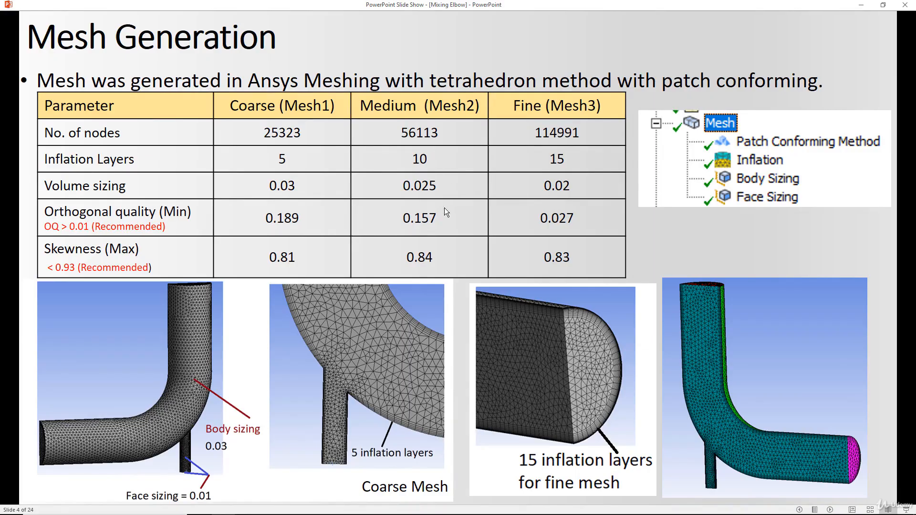
pyautogui.press('Escape')
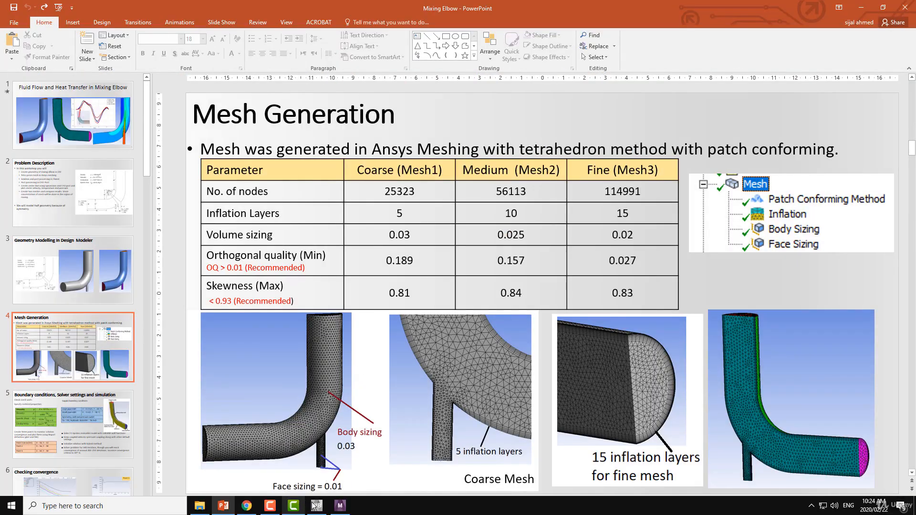
pyautogui.click(314, 506)
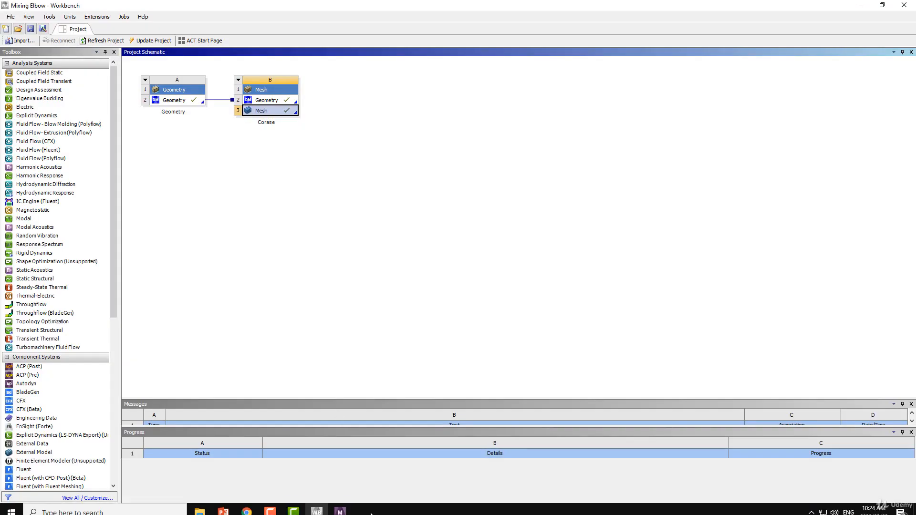
pyautogui.click(341, 510)
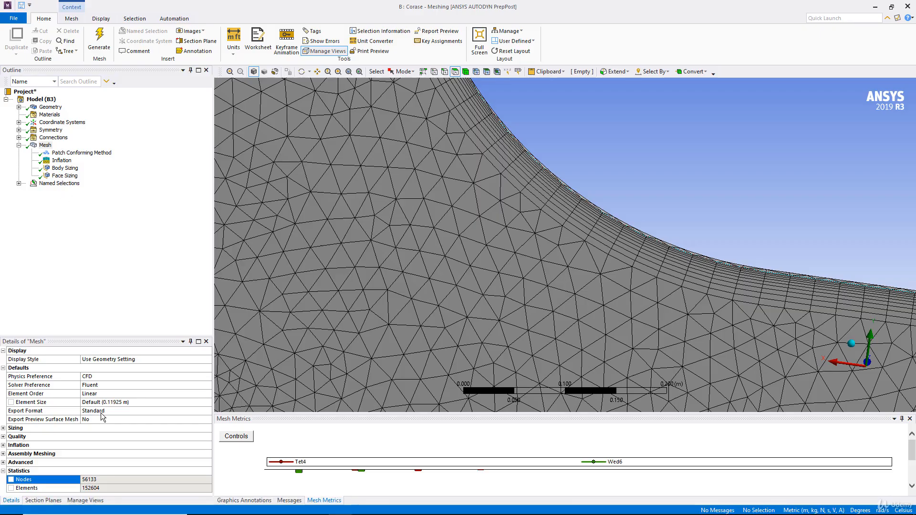
# Set the Inflation control's maximum layers to 5 for the Corase mesh
pyautogui.click(61, 161)
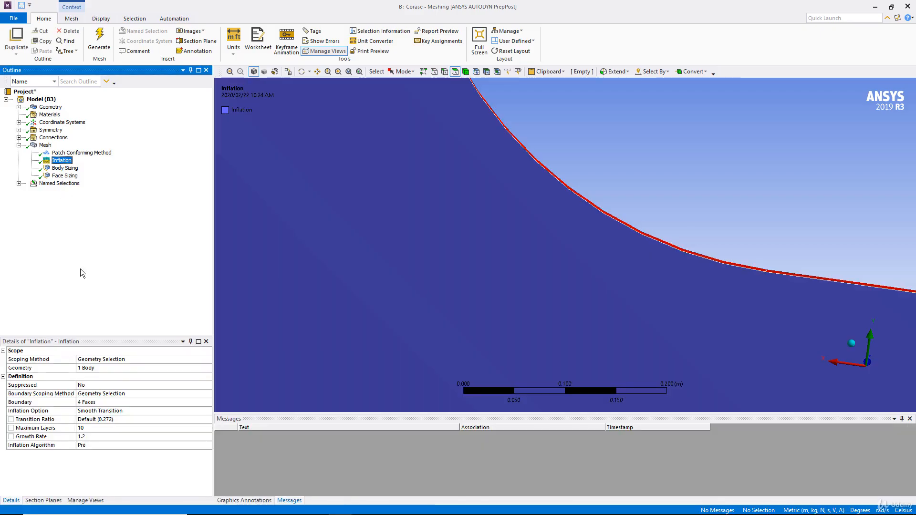
pyautogui.click(110, 428)
pyautogui.write('5')
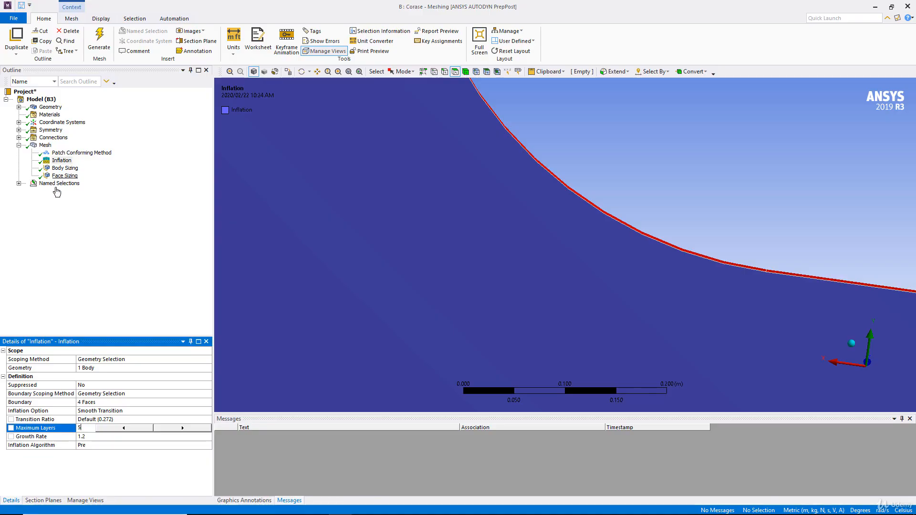
# Set the Body Sizing element size to 0.03 m and generate the Corase mesh
pyautogui.click(64, 168)
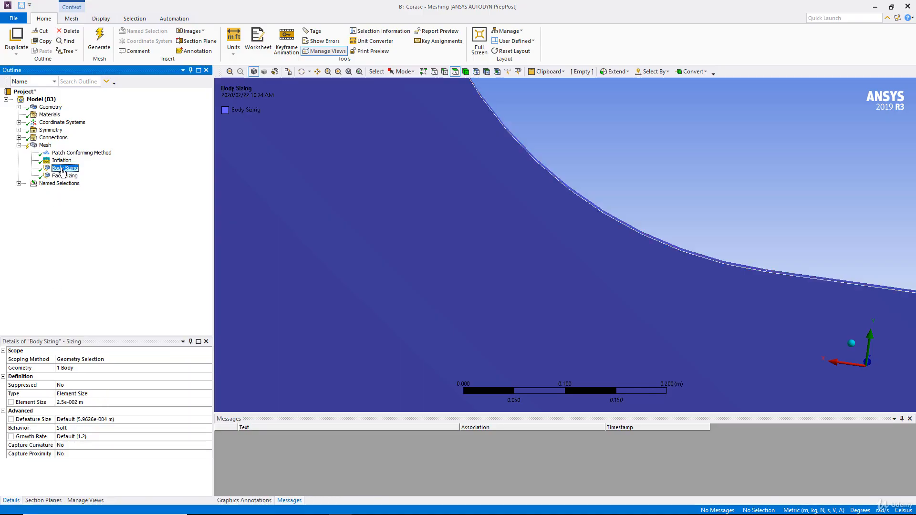
pyautogui.click(75, 402)
pyautogui.write('0.03')
pyautogui.press('Return')
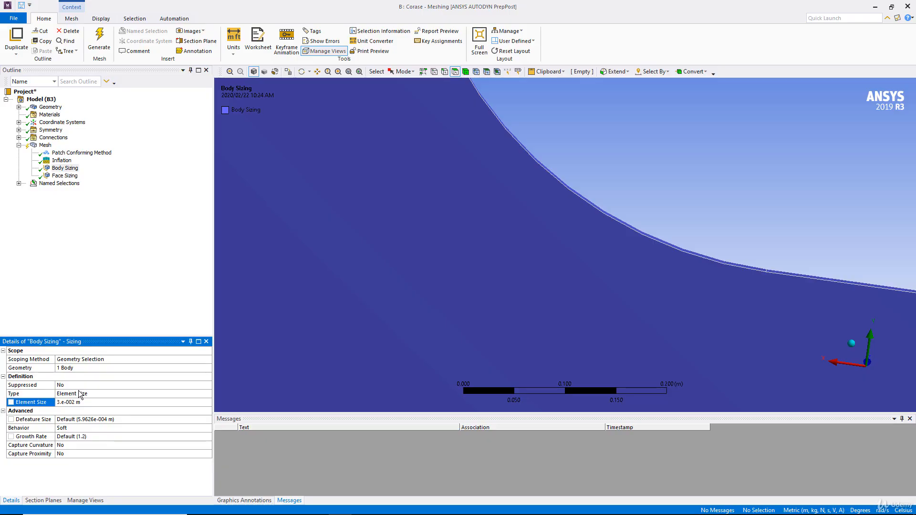
pyautogui.click(98, 43)
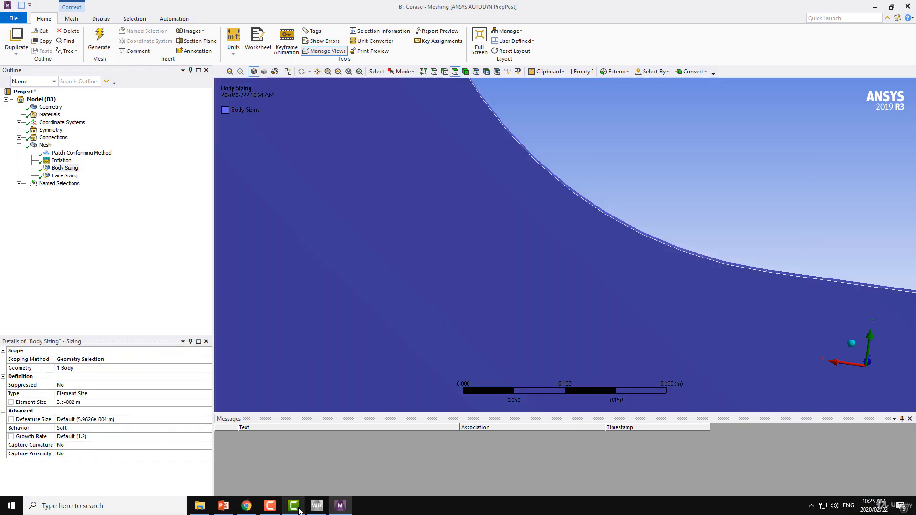
# Switch to Workbench and duplicate the Corase mesh system twice, keeping the upstream geometry connections
pyautogui.click(316, 509)
pyautogui.rightClick(278, 90)
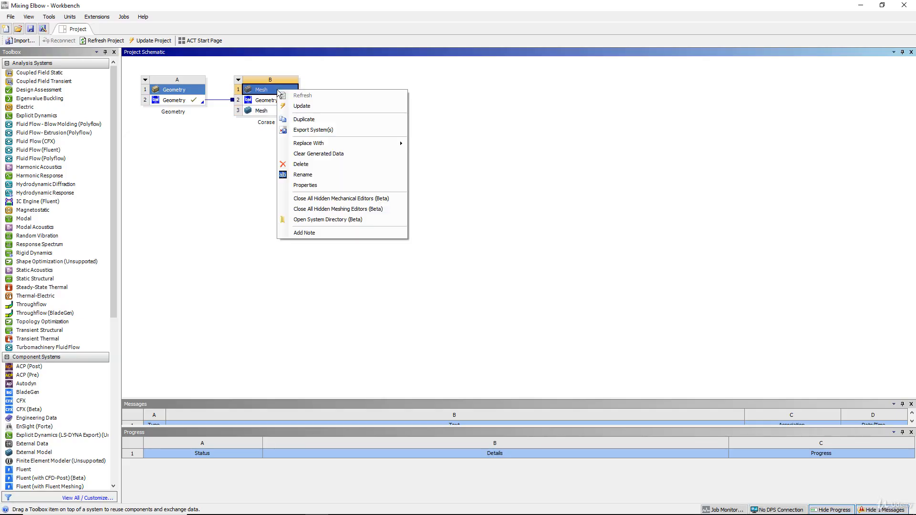
pyautogui.click(302, 119)
pyautogui.click(476, 277)
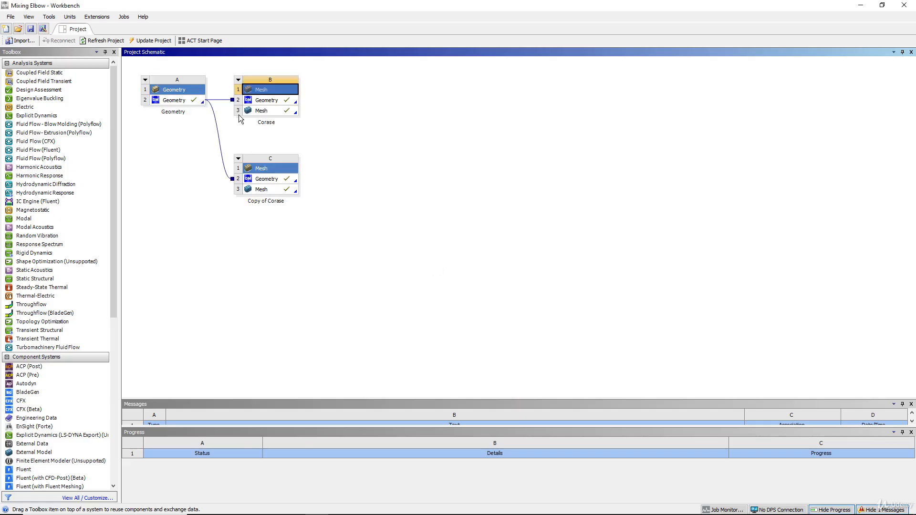
pyautogui.rightClick(269, 92)
pyautogui.click(302, 119)
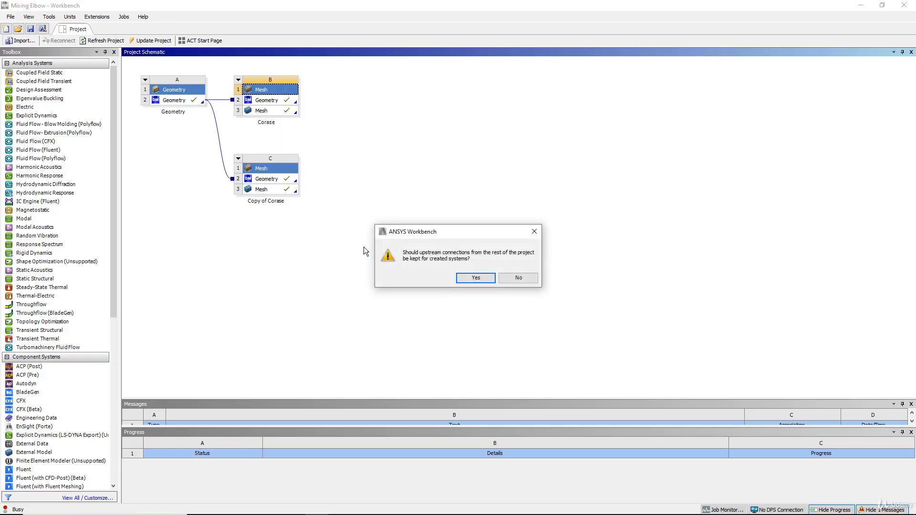
pyautogui.click(466, 277)
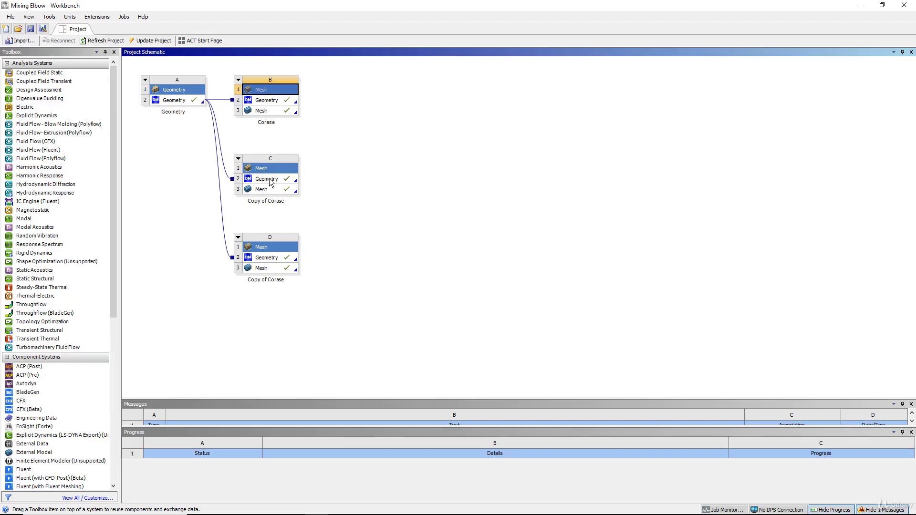
# Rename the two copied mesh systems, C as Medium and D as Fine
pyautogui.rightClick(274, 168)
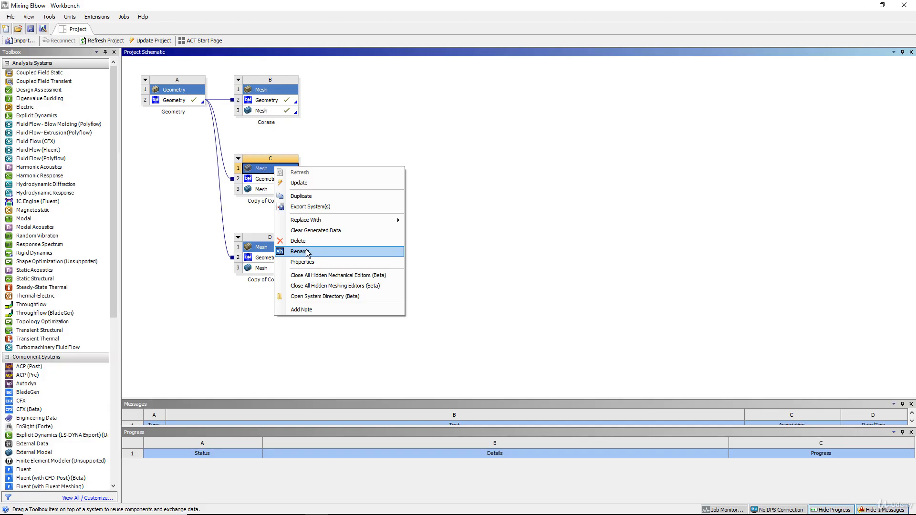
pyautogui.click(300, 251)
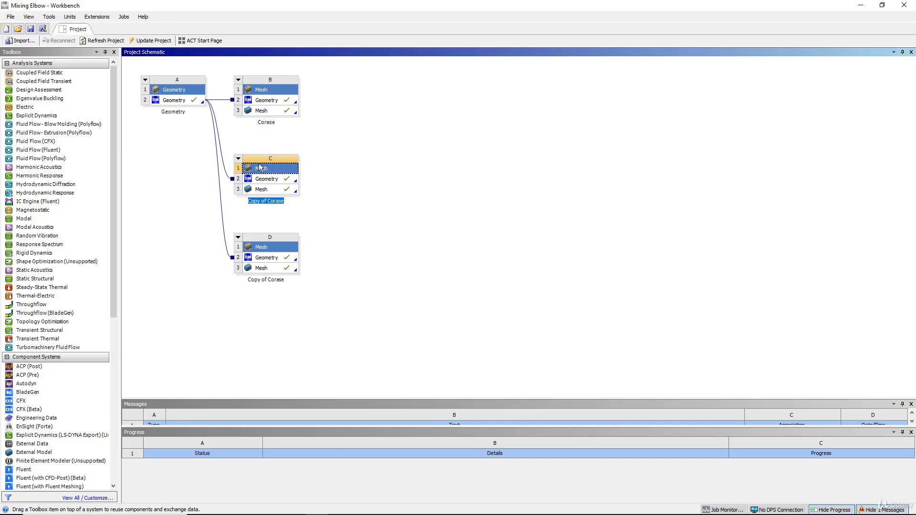
pyautogui.write('Medium')
pyautogui.press('Return')
pyautogui.rightClick(266, 247)
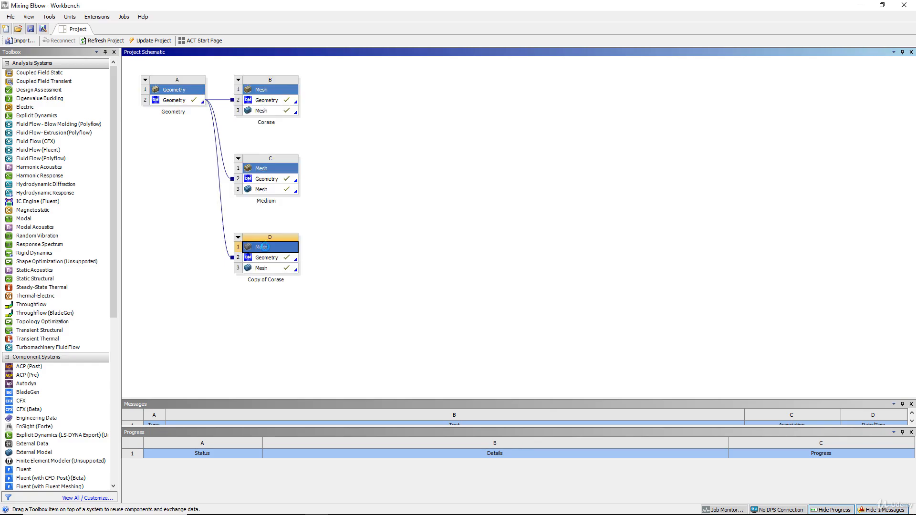
pyautogui.click(292, 332)
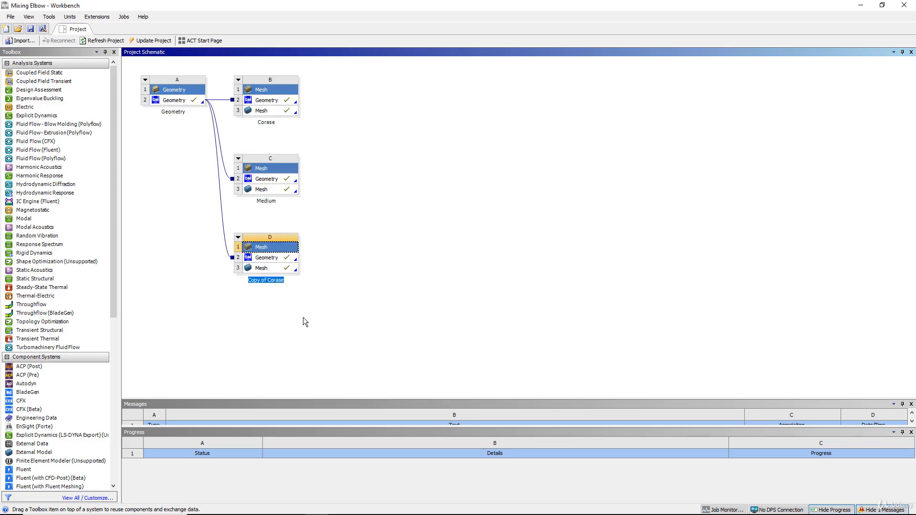
pyautogui.write('Fine')
pyautogui.press('Return')
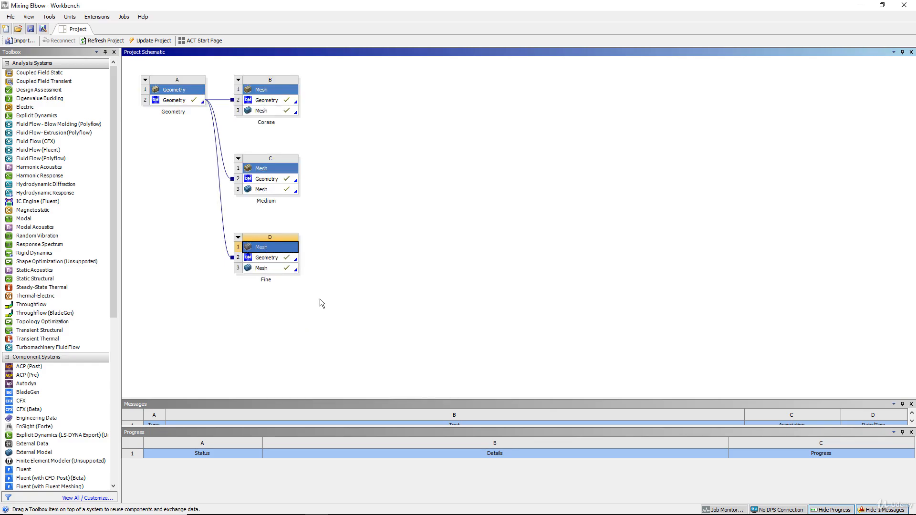
# Open the Medium system's mesh in Meshing and bring its window to the front
pyautogui.doubleClick(267, 188)
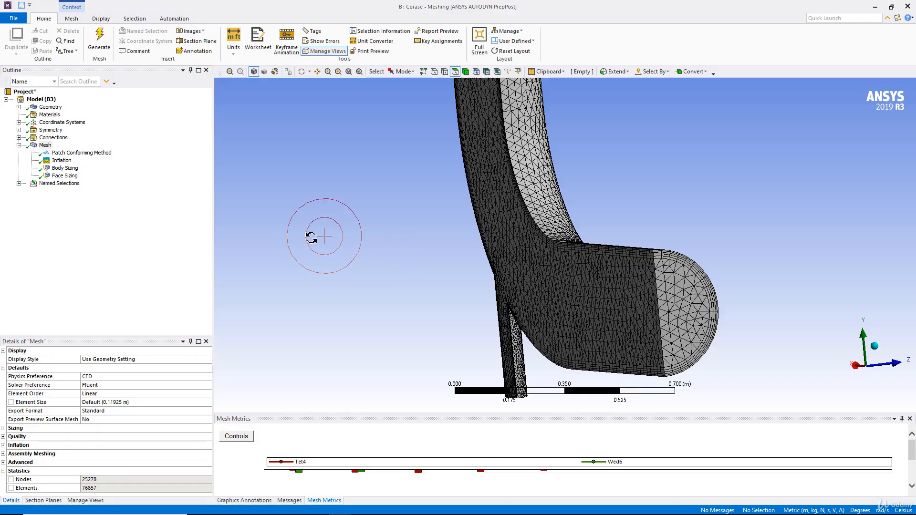
pyautogui.moveTo(307, 239); pyautogui.dragTo(314, 224, button='middle')
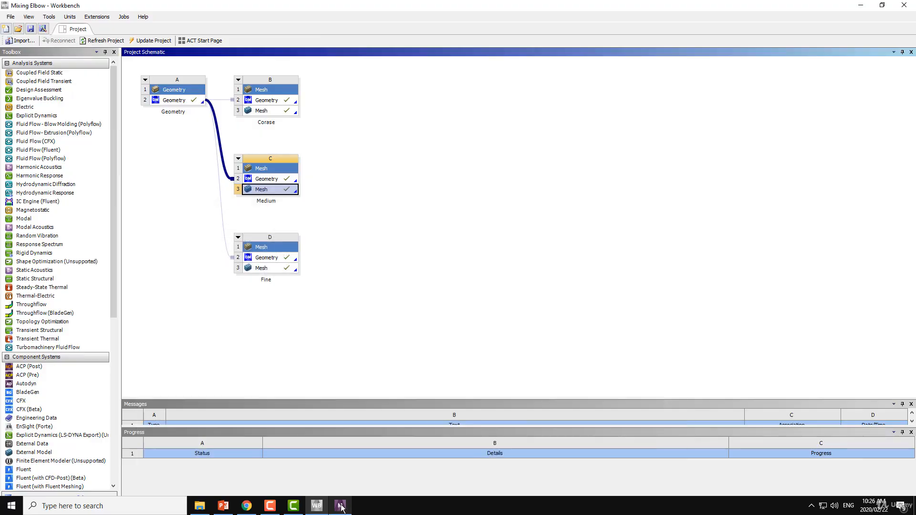
pyautogui.click(340, 503)
# Set the Inflation control's maximum layers to 10 for the Medium mesh
pyautogui.moveTo(443, 228); pyautogui.dragTo(482, 263, button='middle')
pyautogui.scroll(-5, 482, 272)
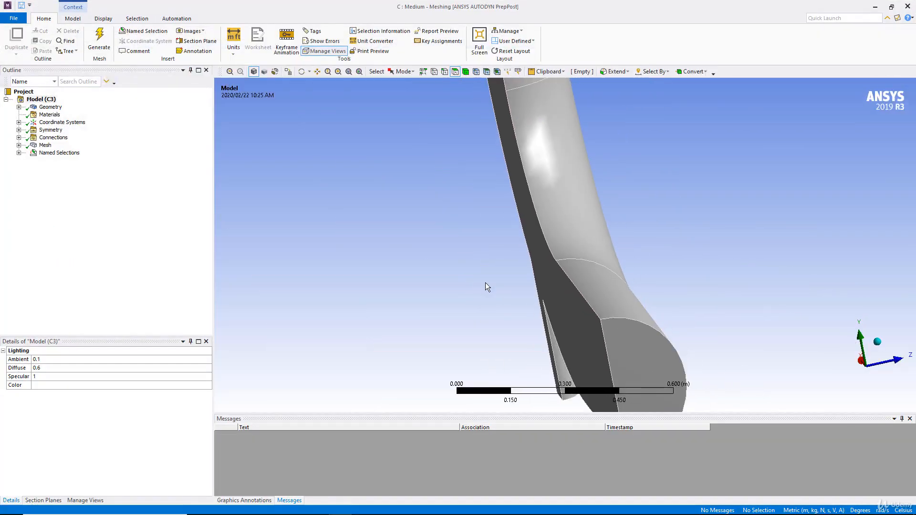
pyautogui.click(46, 145)
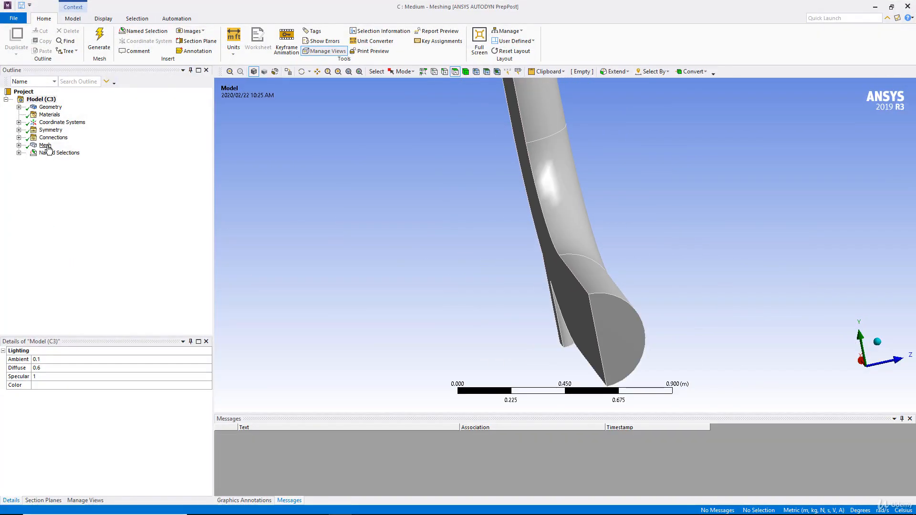
pyautogui.click(19, 145)
pyautogui.click(61, 160)
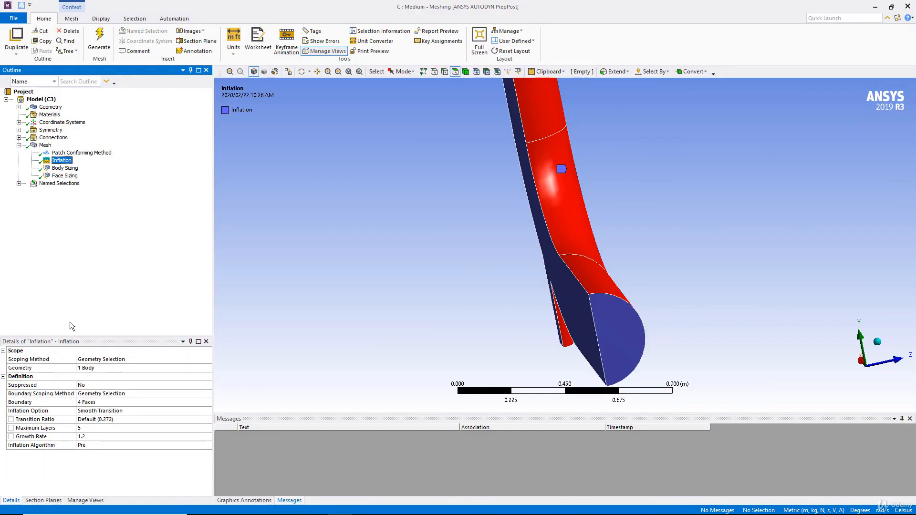
pyautogui.click(89, 428)
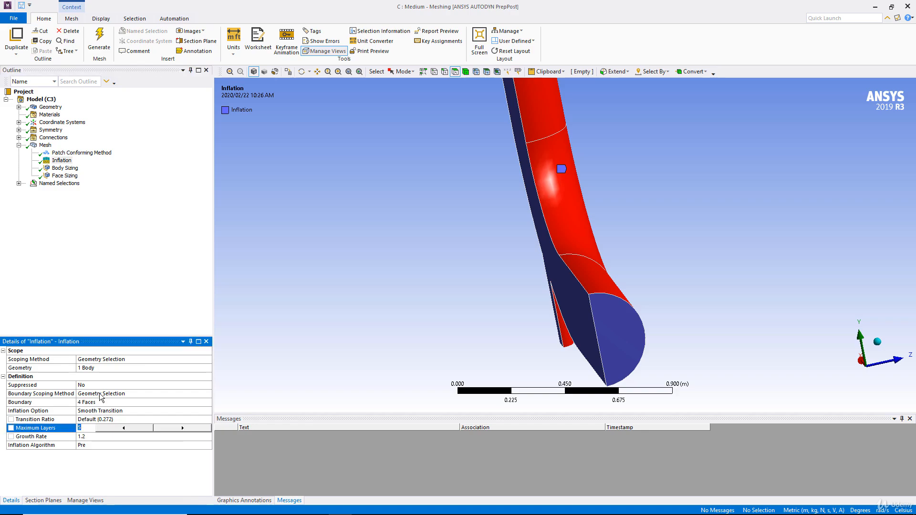
pyautogui.write('10')
pyautogui.press('Return')
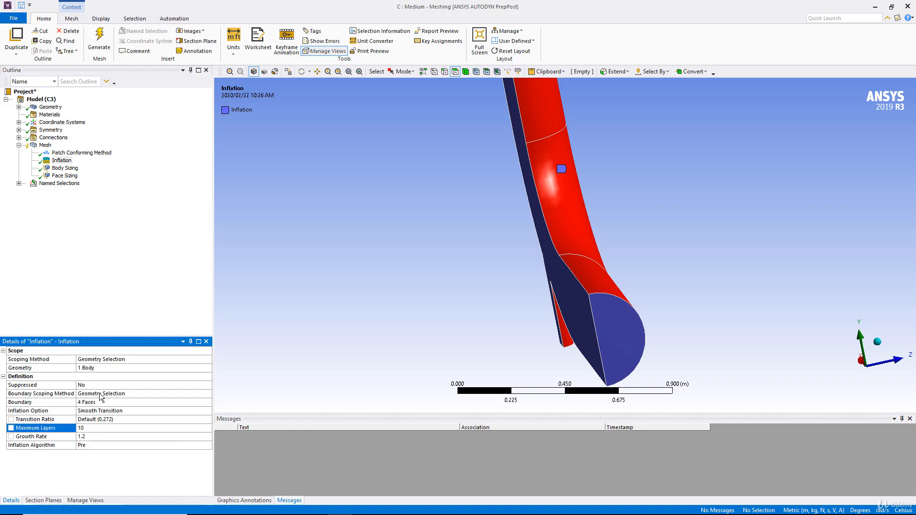
# Set the Body Sizing element size to 0.025 m and generate the Medium mesh
pyautogui.click(63, 168)
pyautogui.click(73, 402)
pyautogui.write('0.025')
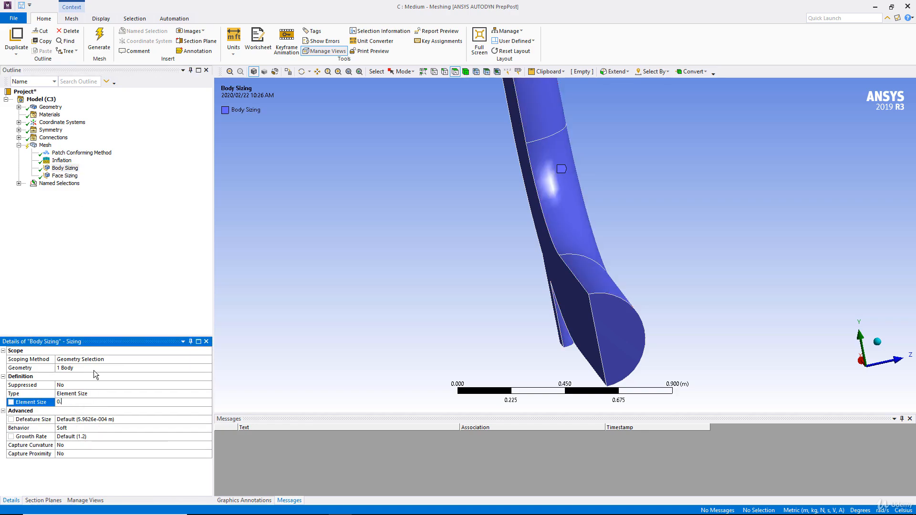
pyautogui.press('Return')
pyautogui.click(99, 54)
# Switch to Workbench and open the Fine system's mesh in Meshing
pyautogui.click(317, 506)
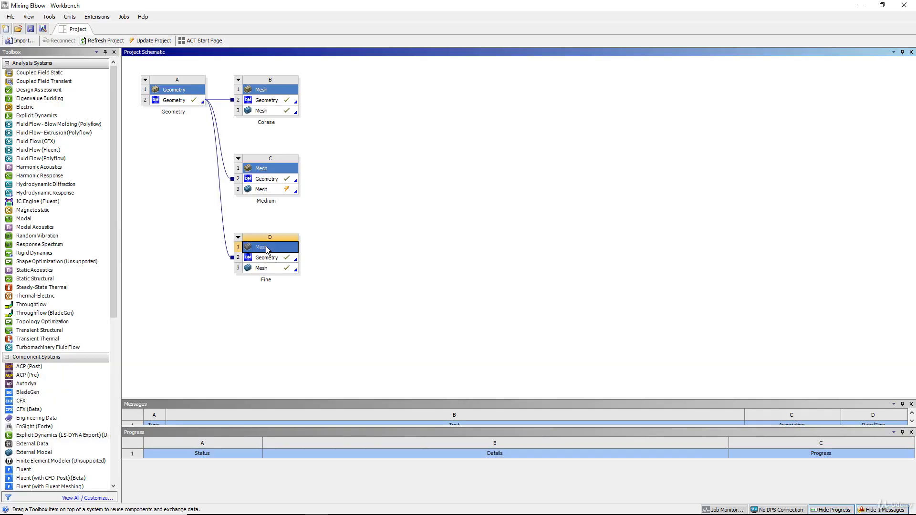
pyautogui.doubleClick(265, 268)
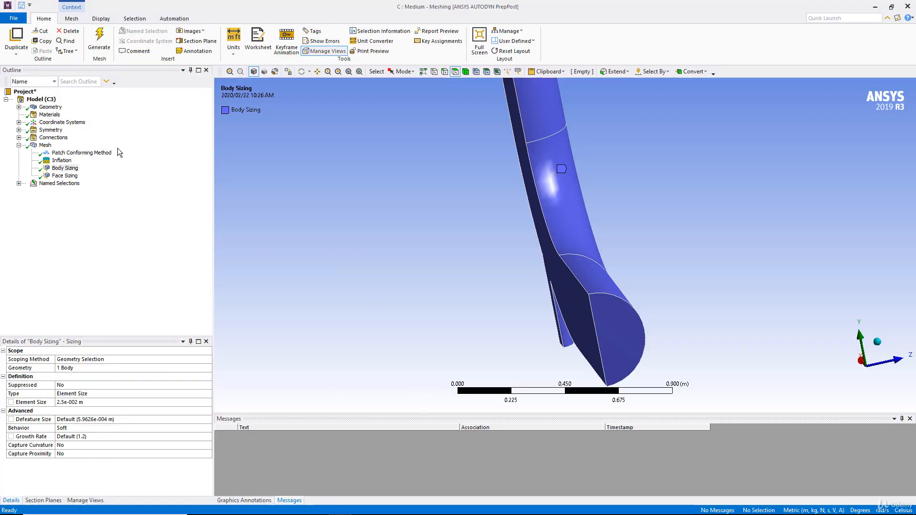
# Inspect the Medium system's generated mesh on the symmetry plane and expand its mesh statistics
pyautogui.click(45, 145)
pyautogui.moveTo(321, 204); pyautogui.dragTo(496, 212, button='middle')
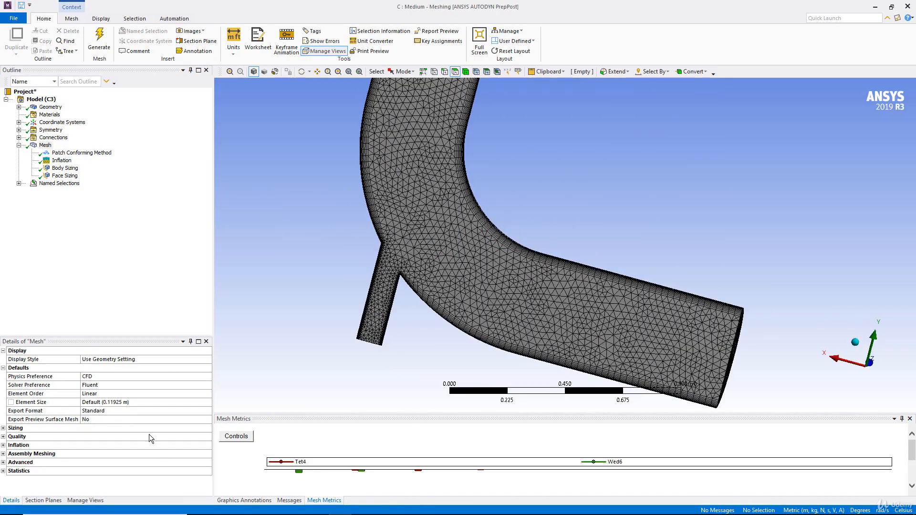
pyautogui.click(3, 470)
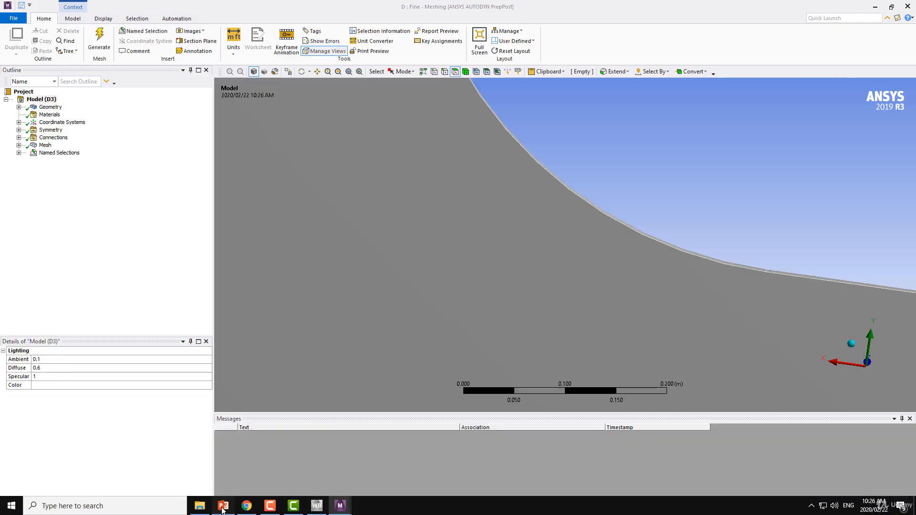
# Check the fine mesh parameters on the Mesh Generation slide in PowerPoint and return to the Fine system's Meshing window
pyautogui.click(224, 507)
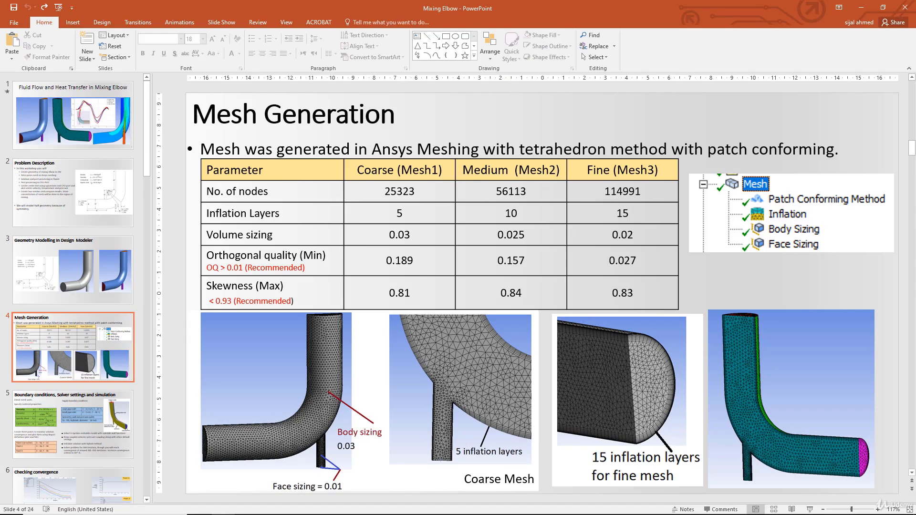
pyautogui.moveTo(339, 506)
pyautogui.click(302, 476)
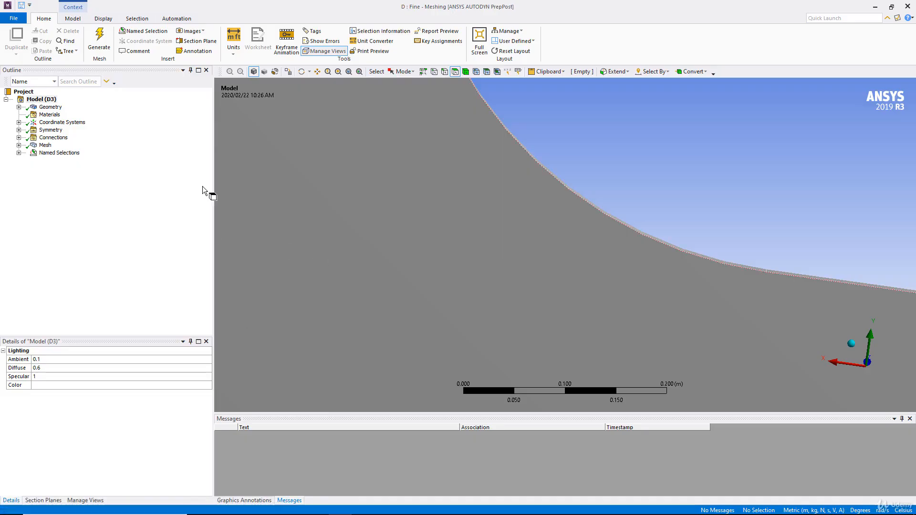
# Set the Inflation control's maximum layers to 15 for the Fine mesh
pyautogui.click(19, 145)
pyautogui.click(62, 161)
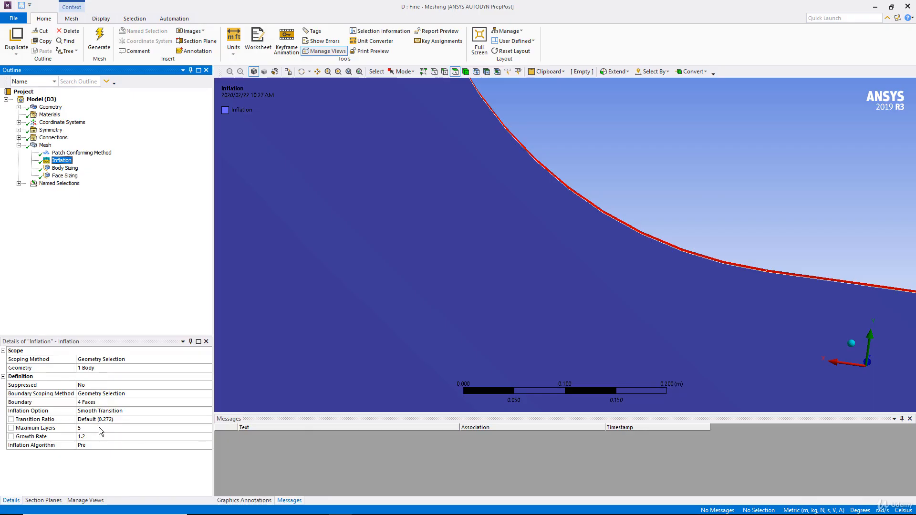
pyautogui.click(103, 428)
pyautogui.write('1')
pyautogui.press('Return')
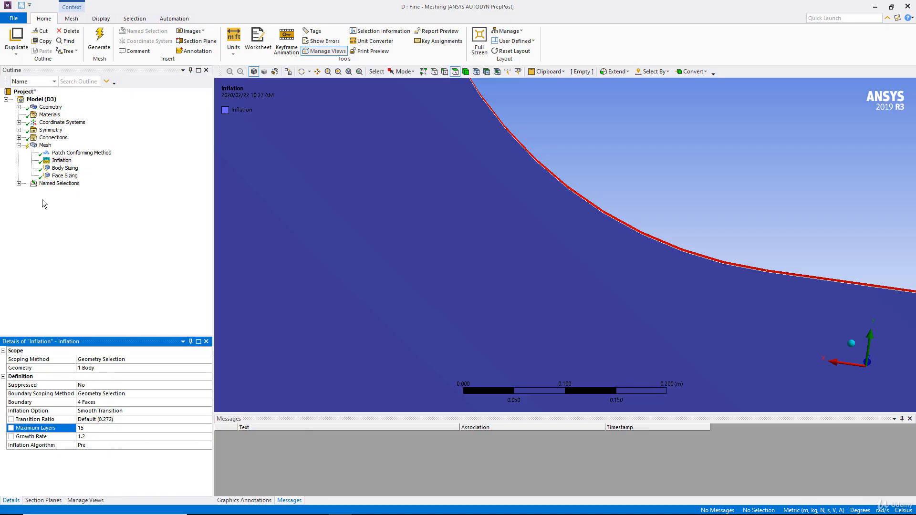
# Set the Body Sizing element size to 0.02 m and generate the Fine mesh
pyautogui.click(65, 168)
pyautogui.click(74, 403)
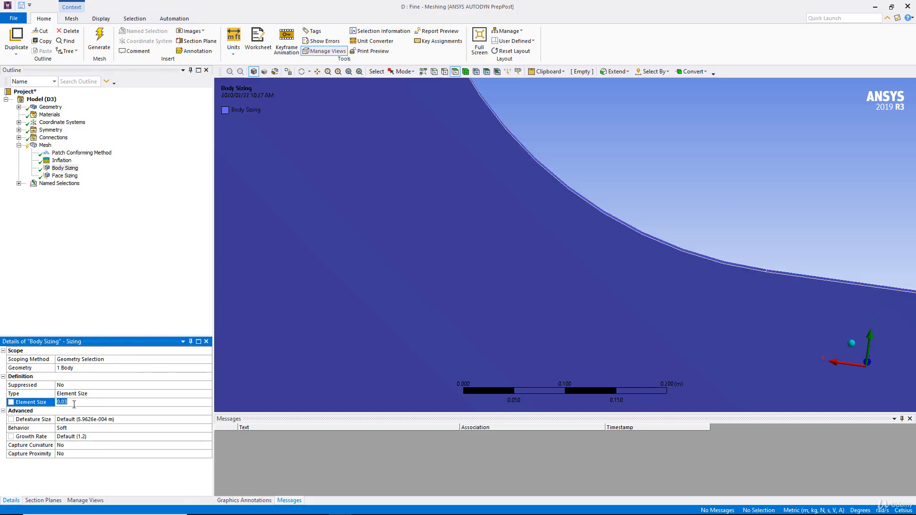
pyautogui.write('0.02')
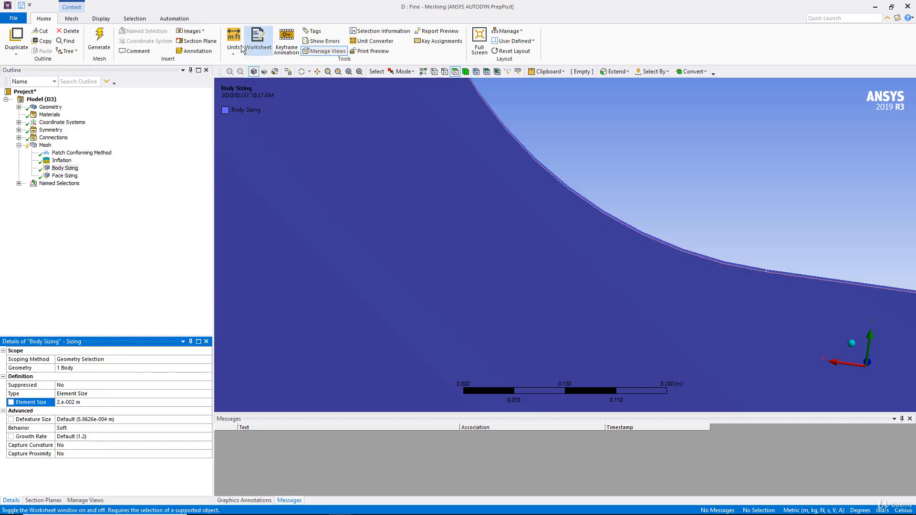
pyautogui.click(110, 36)
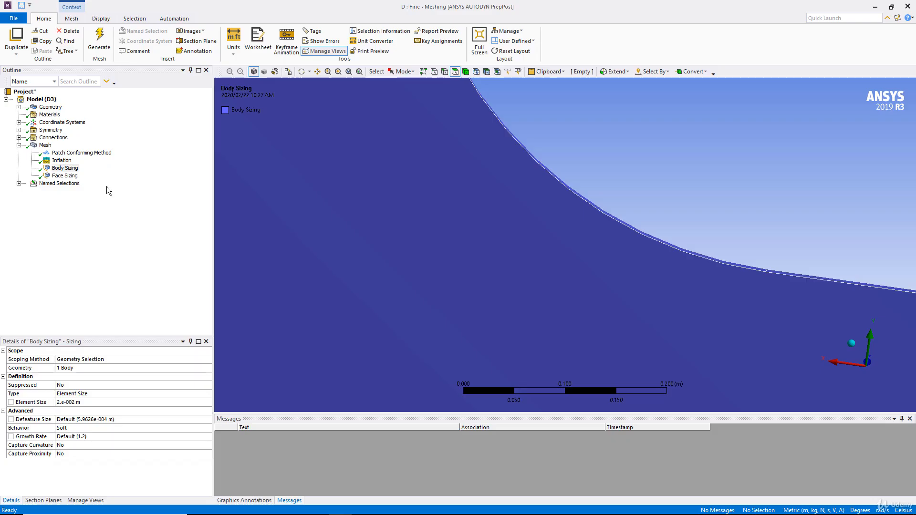
# Display the generated Fine mesh and compare its node statistics with the Mesh Generation slide in PowerPoint
pyautogui.click(45, 145)
pyautogui.scroll(-2, 429, 252)
pyautogui.scroll(-5, 429, 251)
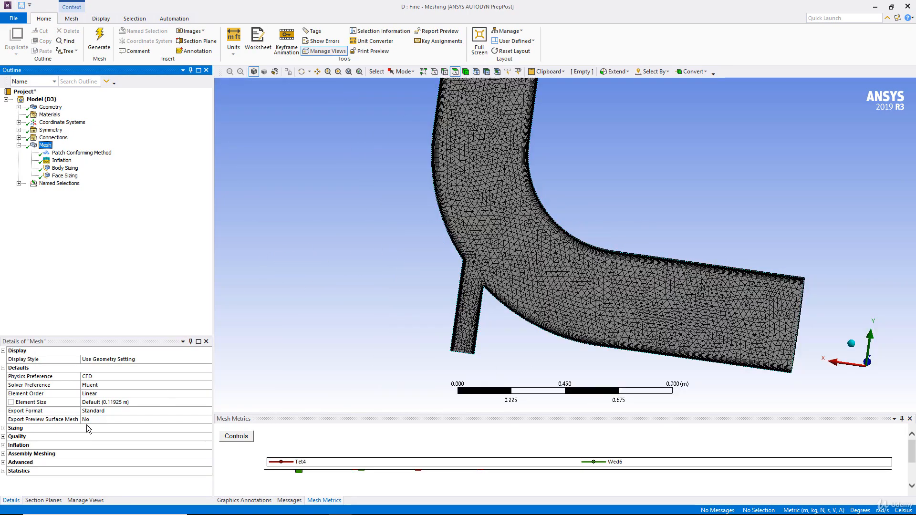
pyautogui.click(5, 471)
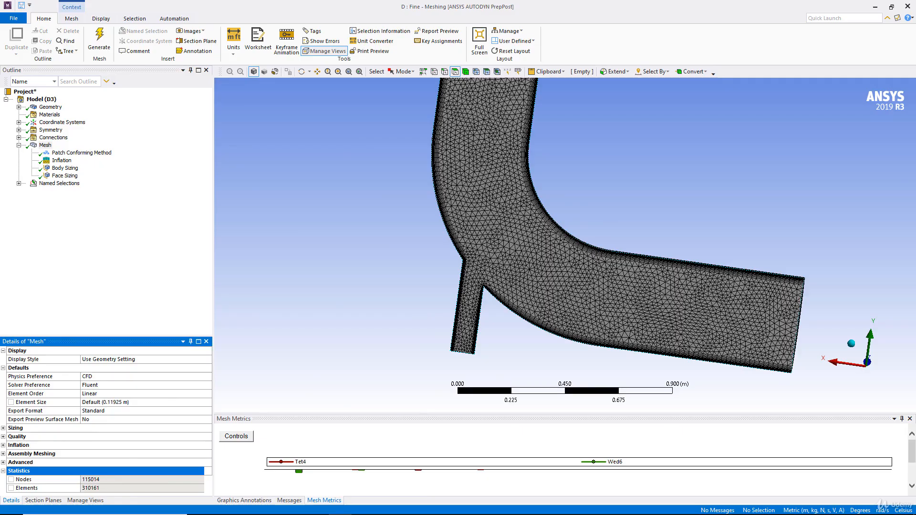
pyautogui.click(218, 506)
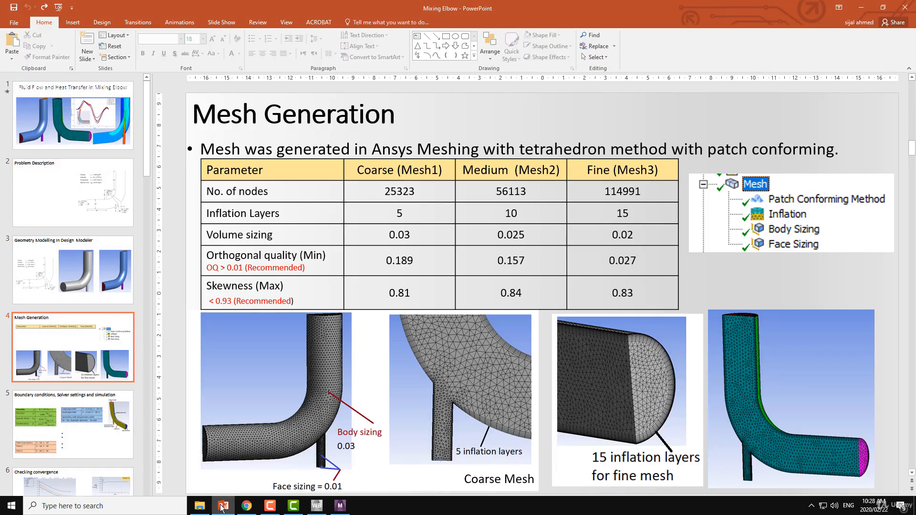
pyautogui.click(221, 506)
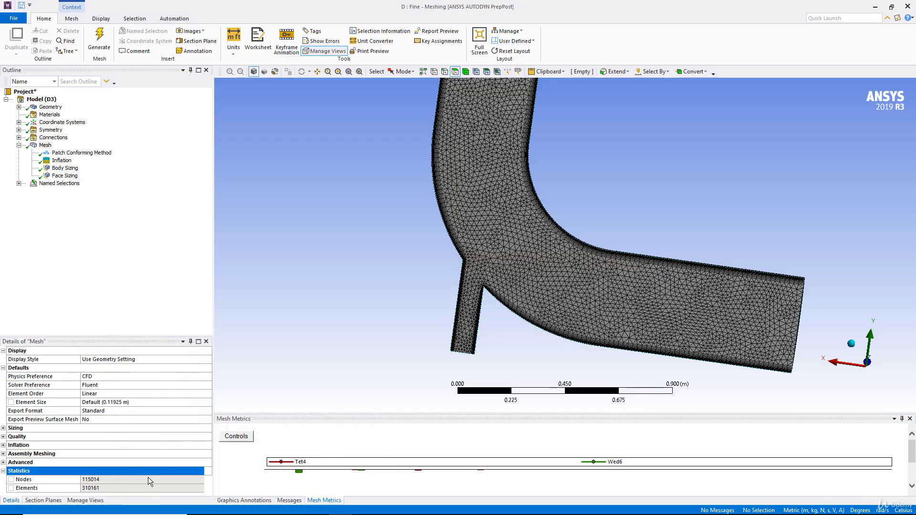
# Close the Fine system's Meshing window and save the Workbench project as mixing elbow on drive D, replacing the existing project file
pyautogui.moveTo(255, 184); pyautogui.dragTo(588, 182, button='middle')
pyautogui.click(907, 6)
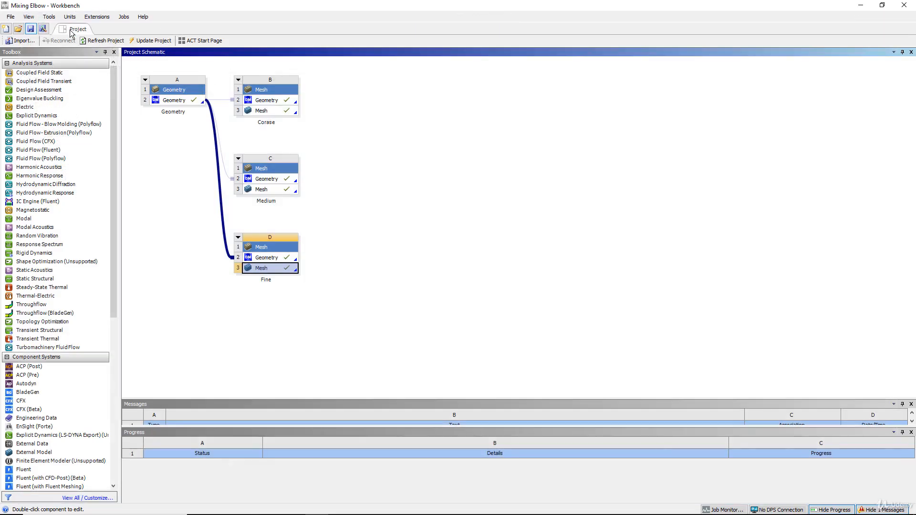
pyautogui.click(10, 17)
pyautogui.click(28, 59)
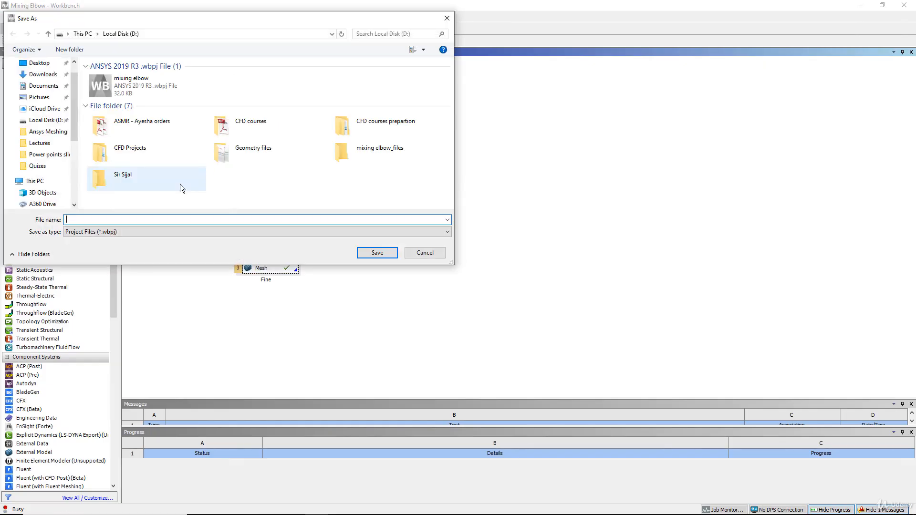
pyautogui.click(139, 89)
pyautogui.click(377, 253)
pyautogui.click(474, 283)
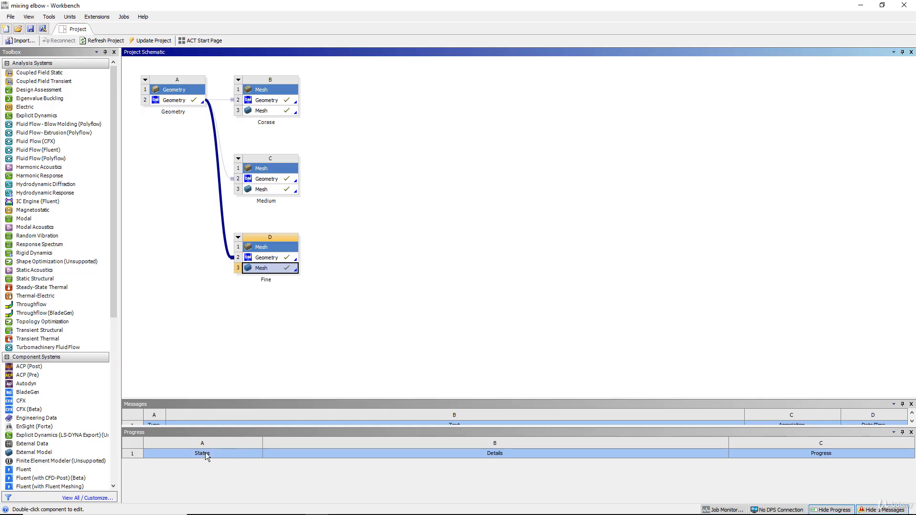
# Switch to PowerPoint and open slide 22, "Mesh refinement in mixing zone and results"
pyautogui.click(223, 505)
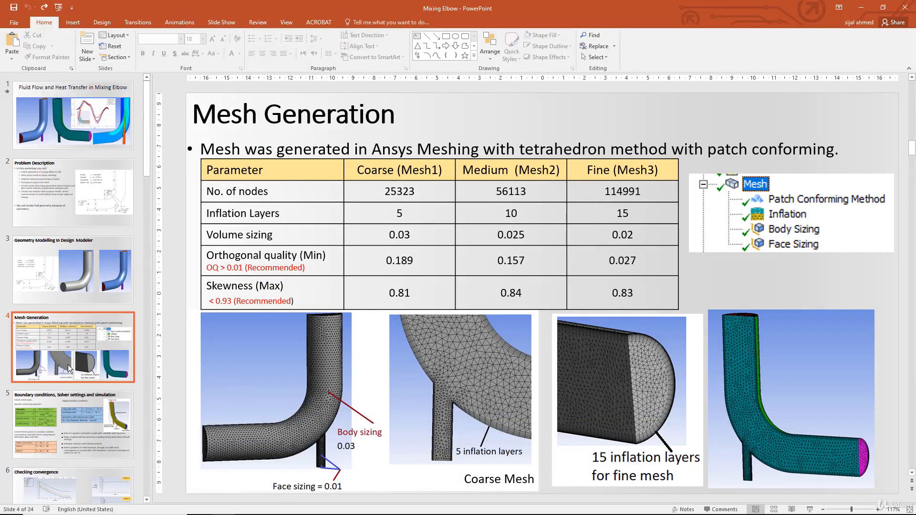
pyautogui.scroll(-10, 69, 365)
pyautogui.scroll(-7, 75, 379)
pyautogui.click(39, 306)
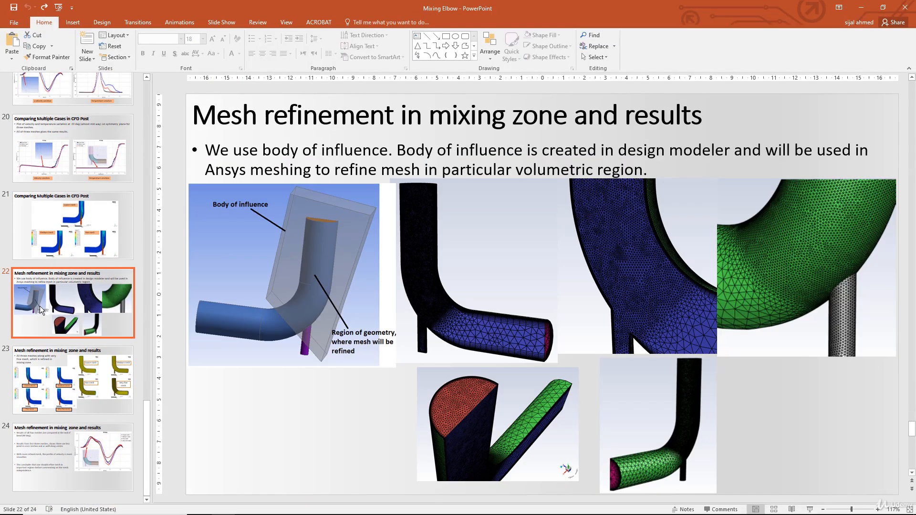